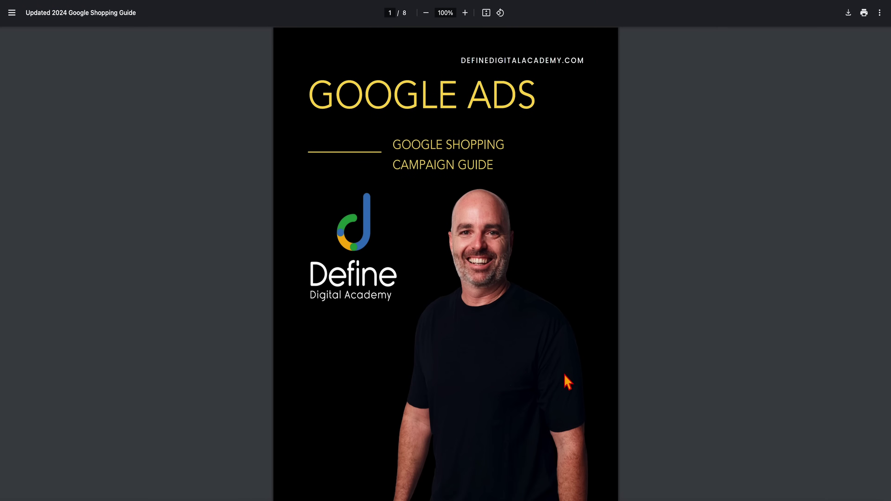
- Go to page 2 of the Shopping guide PDF and follow its 'Connect your ecommerce store' link
key(Right)
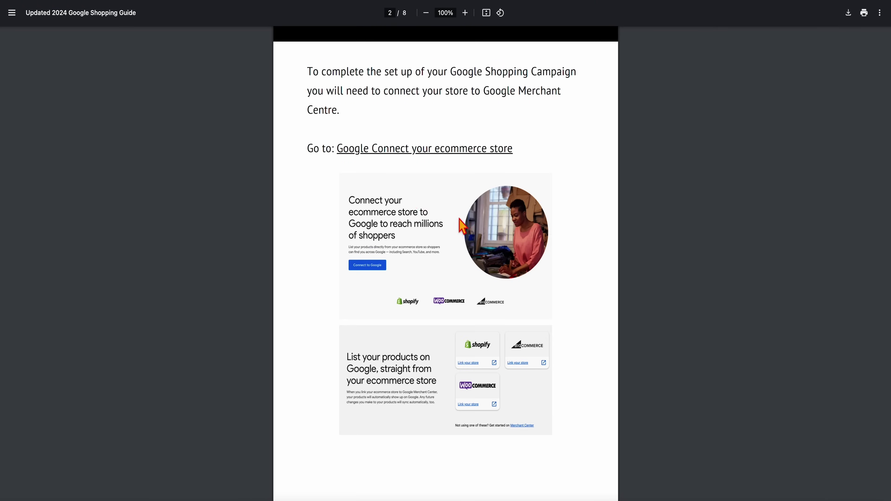
scroll(514, 235, up, 4)
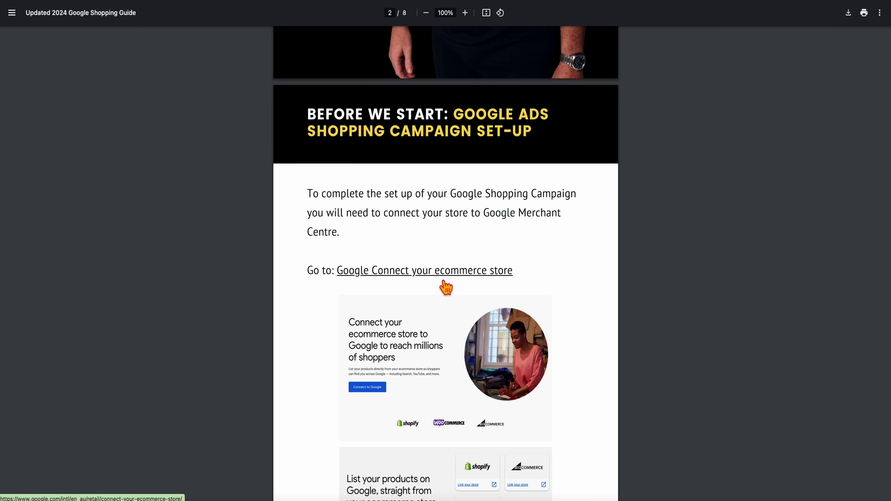
click(414, 273)
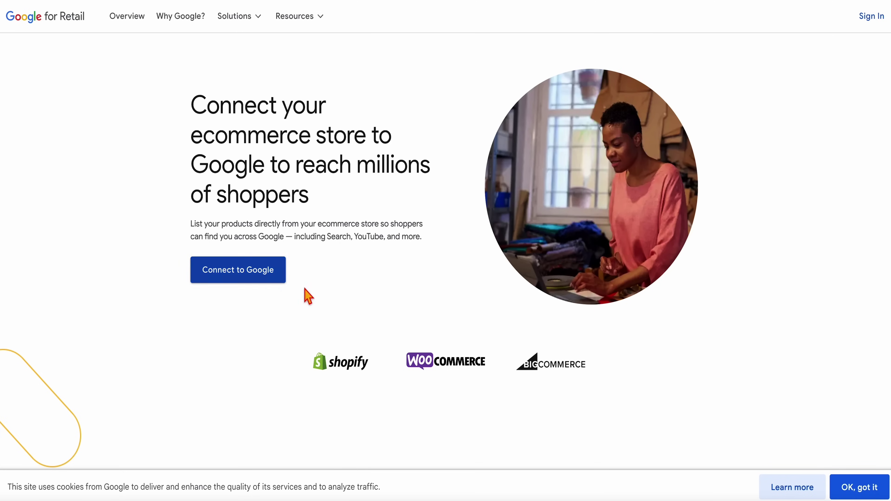
- Return to the Shopping guide PDF and scroll down through pages 2–3
key(alt+Left)
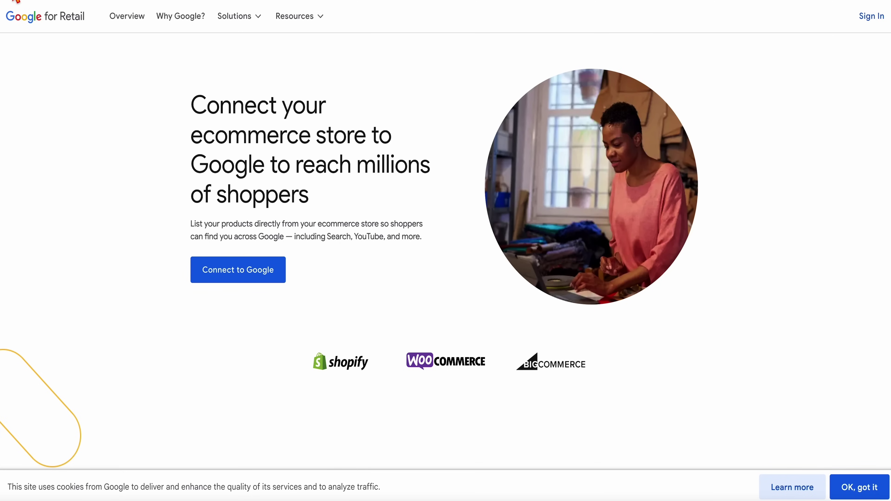
scroll(418, 234, down, 12)
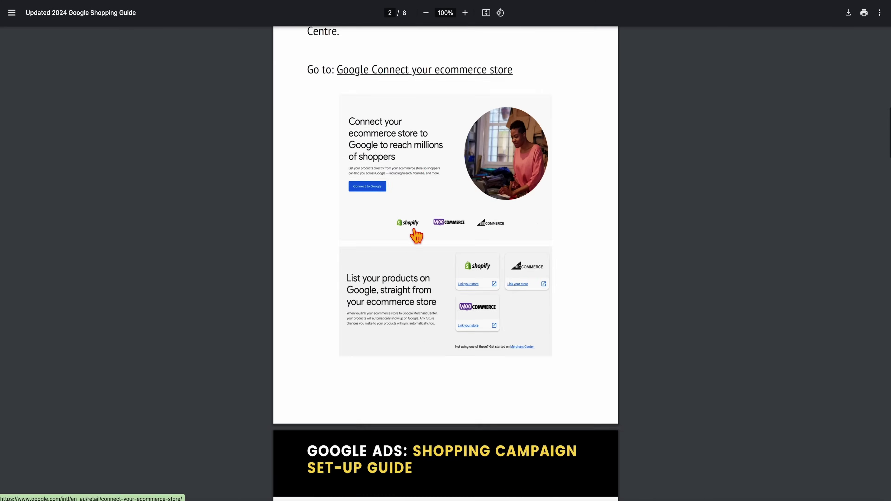
scroll(413, 234, down, 3)
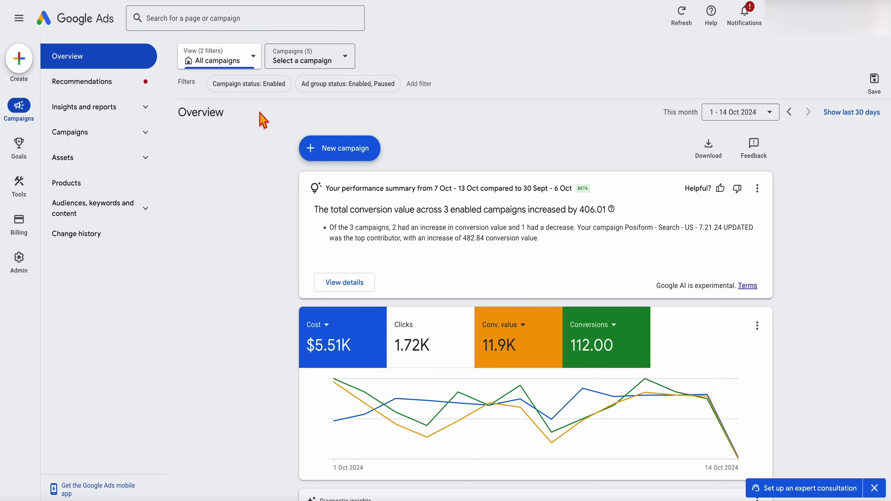
- Start a new campaign with the Sales objective, keeping Purchases as the conversion goal
click(347, 156)
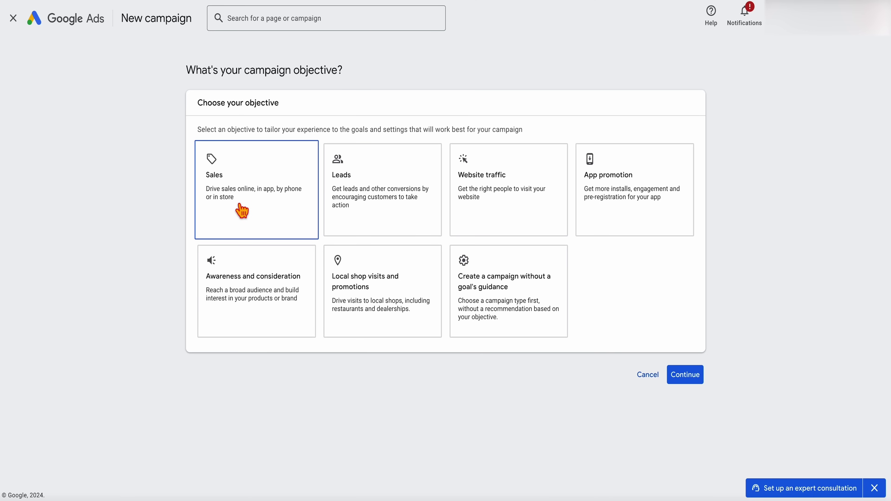
click(242, 210)
scroll(242, 211, down, 2)
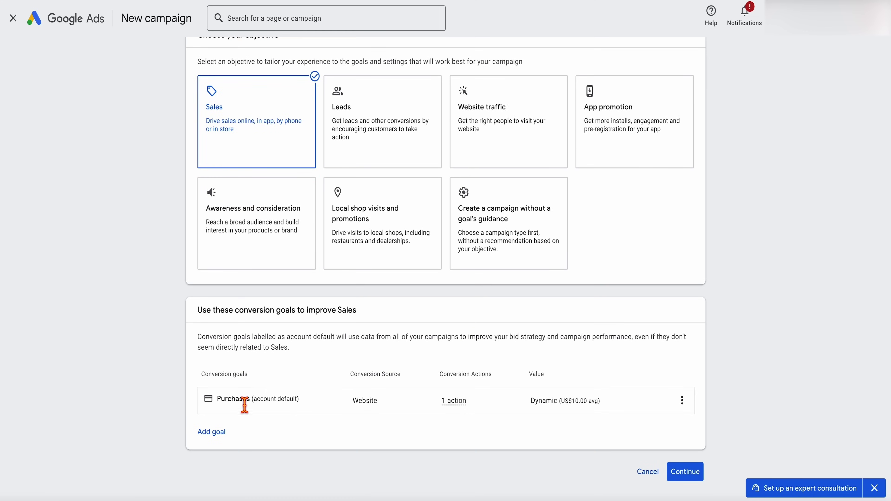
mouse_move(456, 396)
click(682, 401)
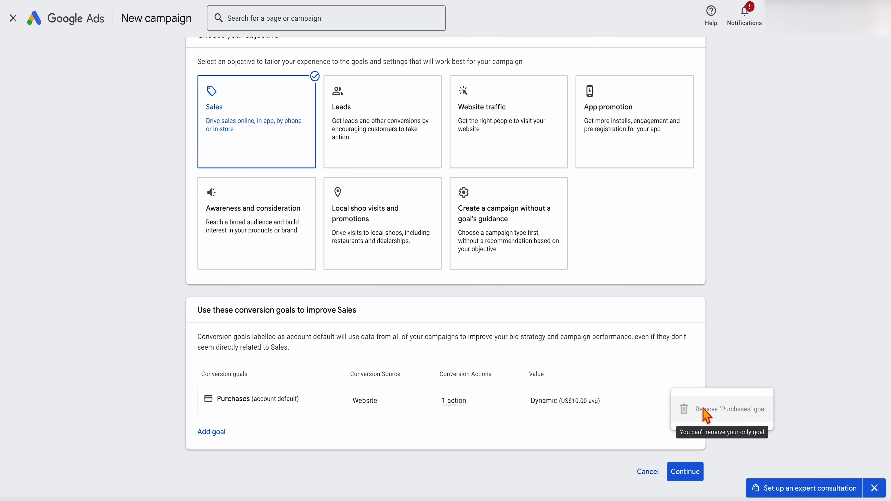
click(755, 368)
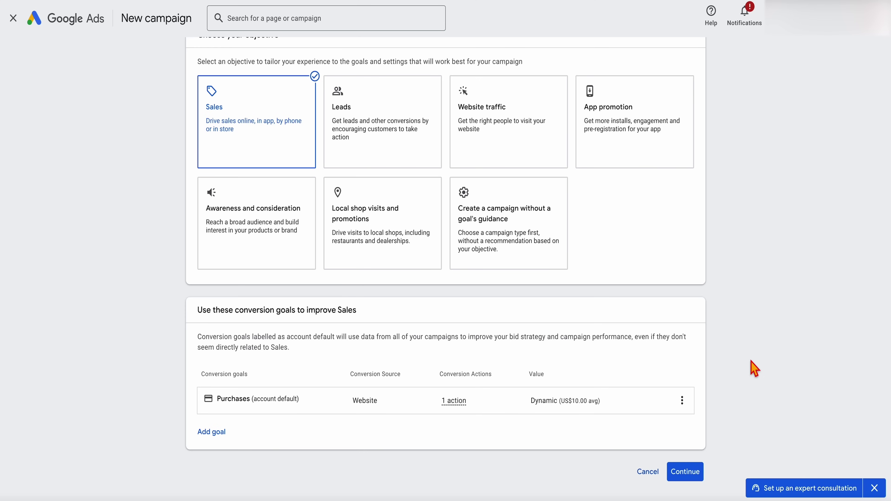
scroll(719, 368, down, 1)
- Choose Shopping as the campaign type and make it a Standard Shopping campaign
click(684, 445)
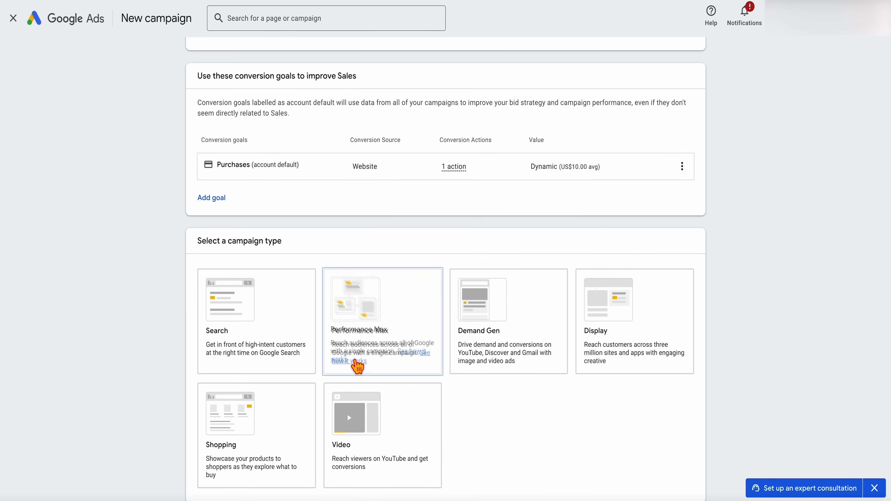
click(263, 453)
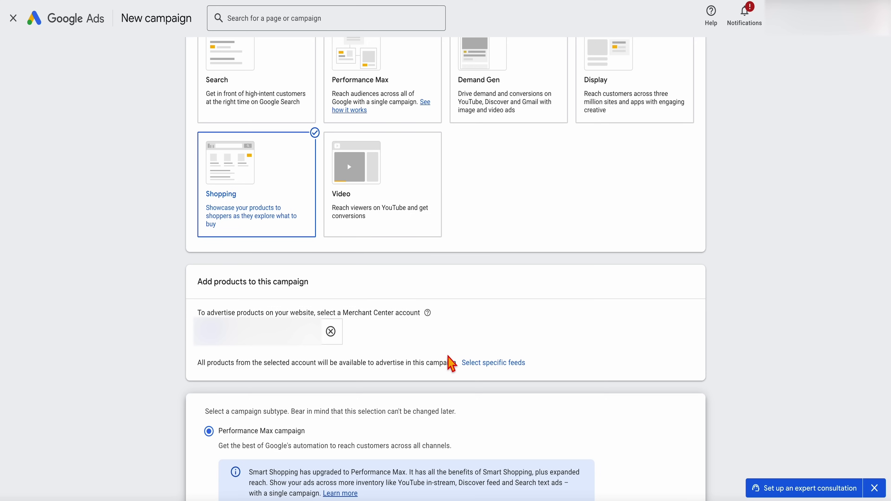
scroll(411, 343, down, 1)
scroll(414, 349, down, 4)
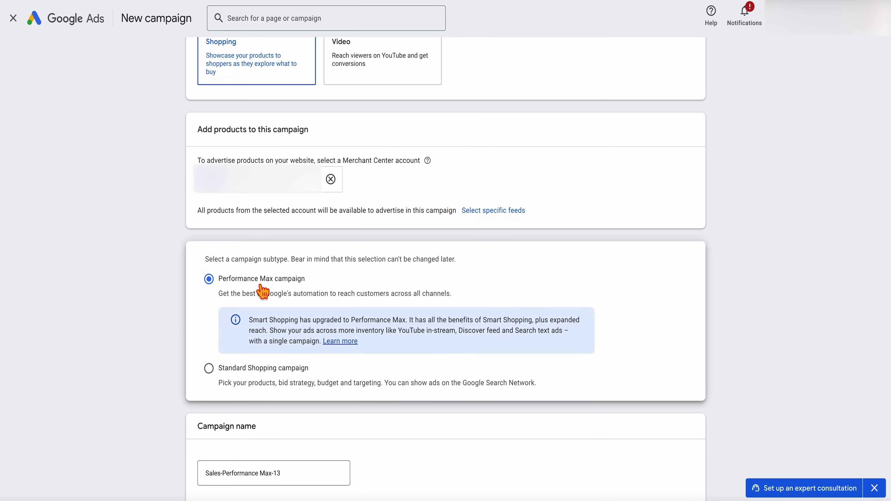
click(210, 368)
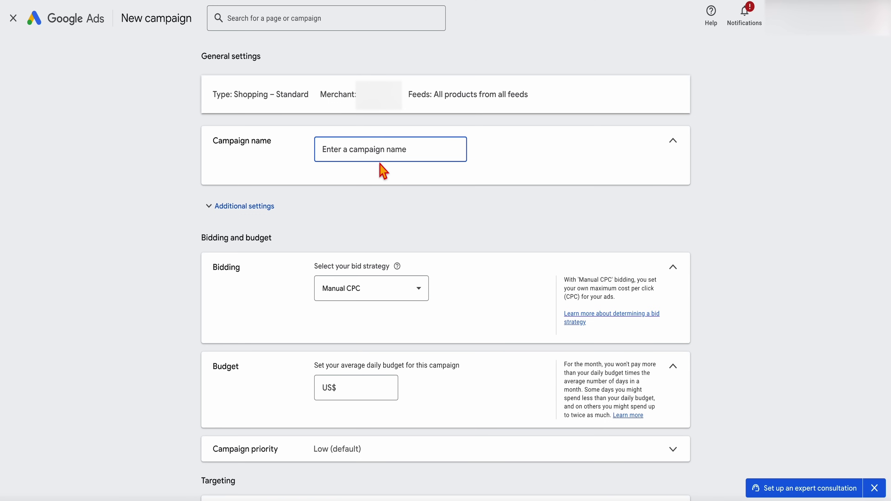
- Name the campaign 'USA Shopping' and review additional settings, leaving no inventory filter
text(USA Shopping)
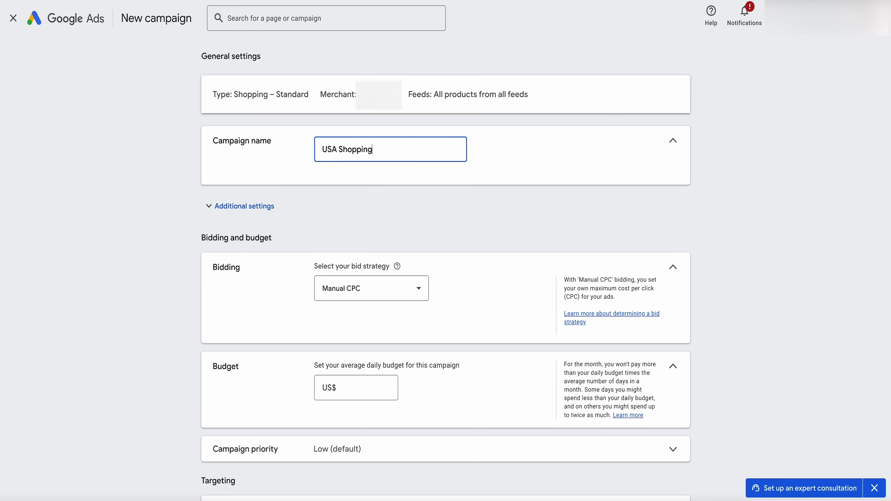
click(245, 206)
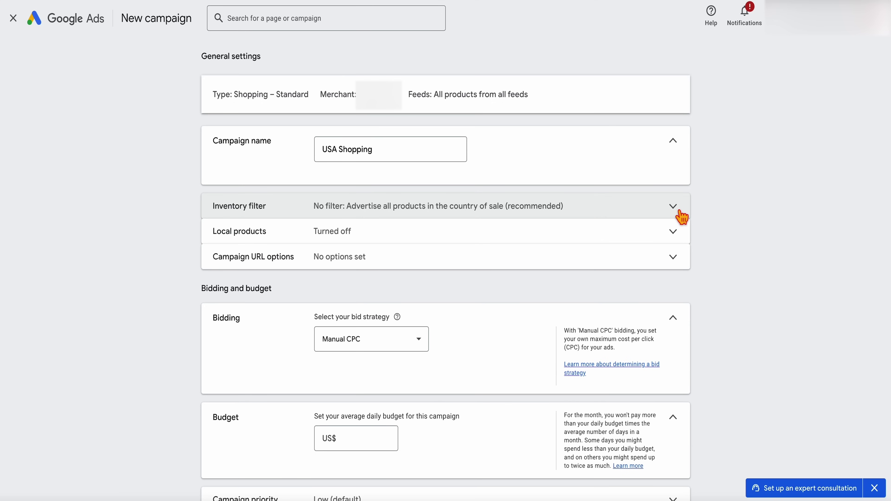
click(722, 217)
scroll(722, 217, down, 3)
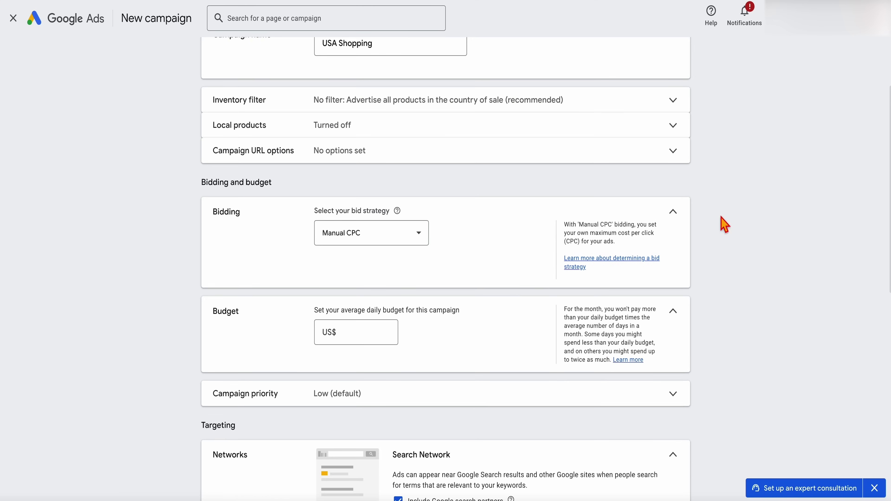
click(679, 103)
click(674, 119)
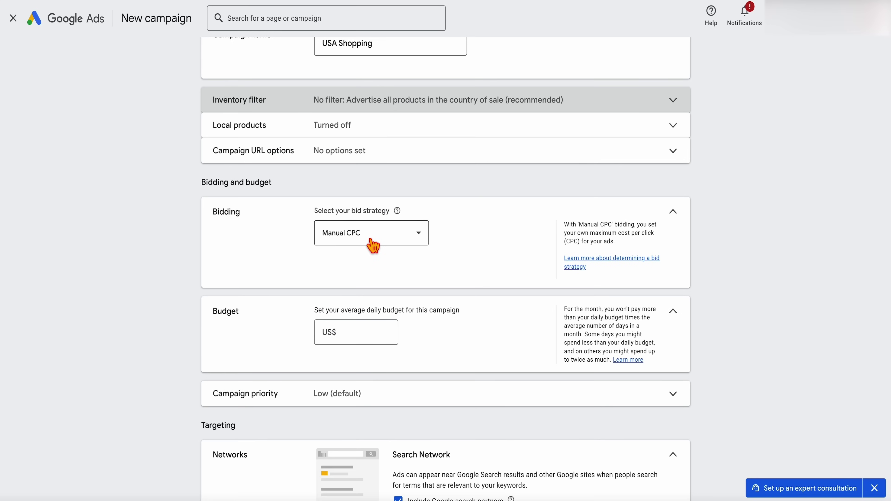
- Keep Manual CPC as the campaign's bid strategy
click(374, 246)
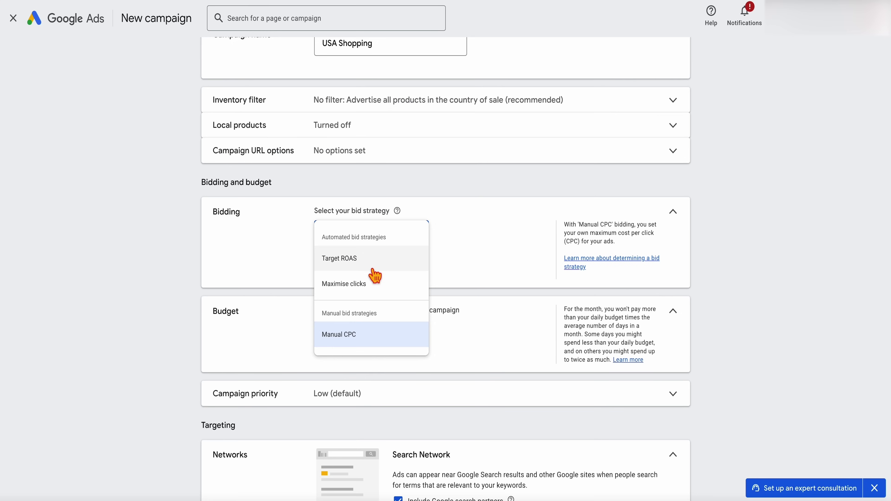
mouse_move(392, 269)
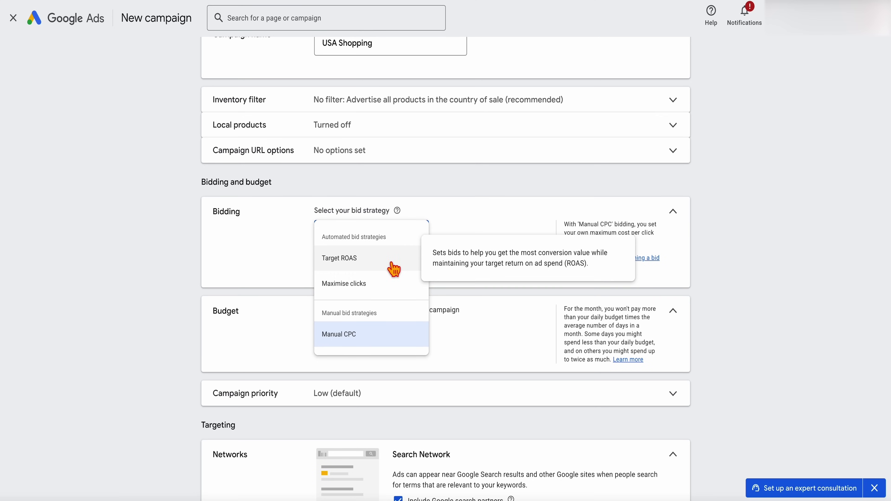
click(467, 195)
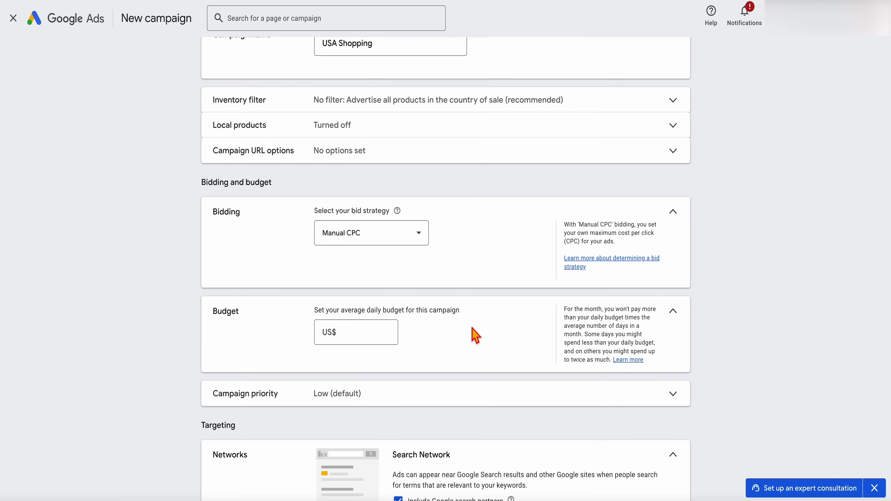
scroll(470, 361, down, 1)
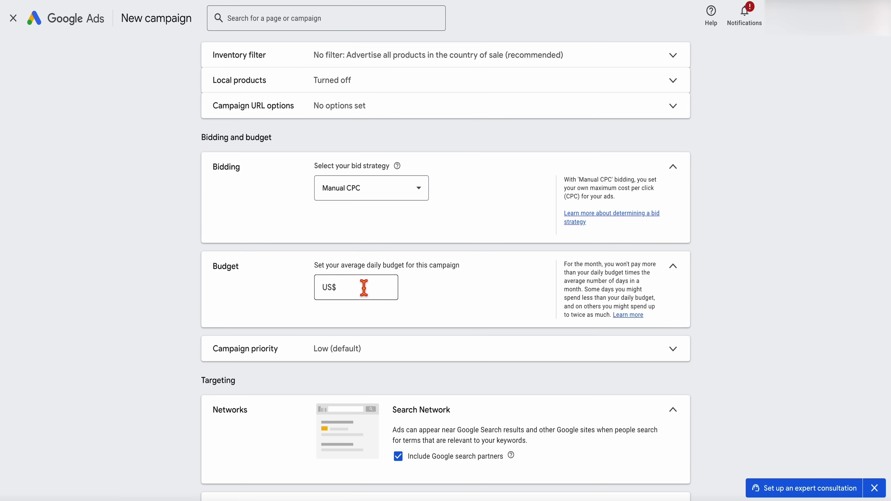
- Enter a US$30 daily budget and expand the Campaign priority choices
click(363, 288)
text(30)
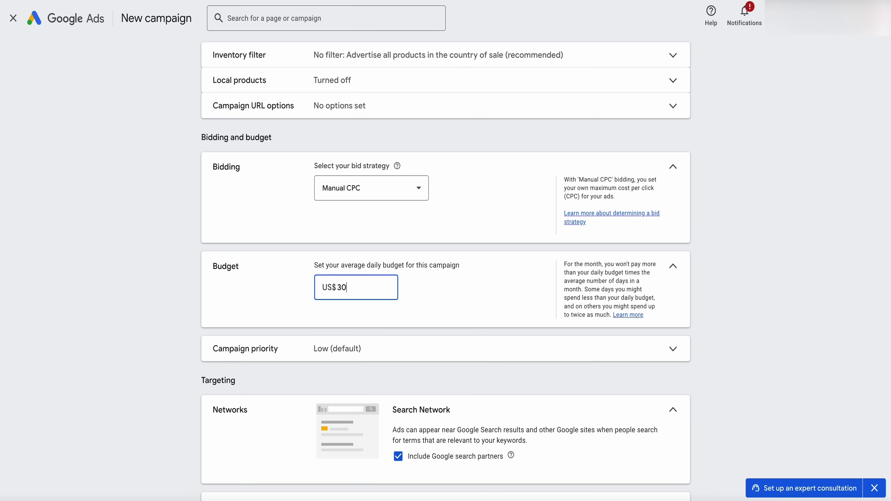
scroll(389, 298, down, 2)
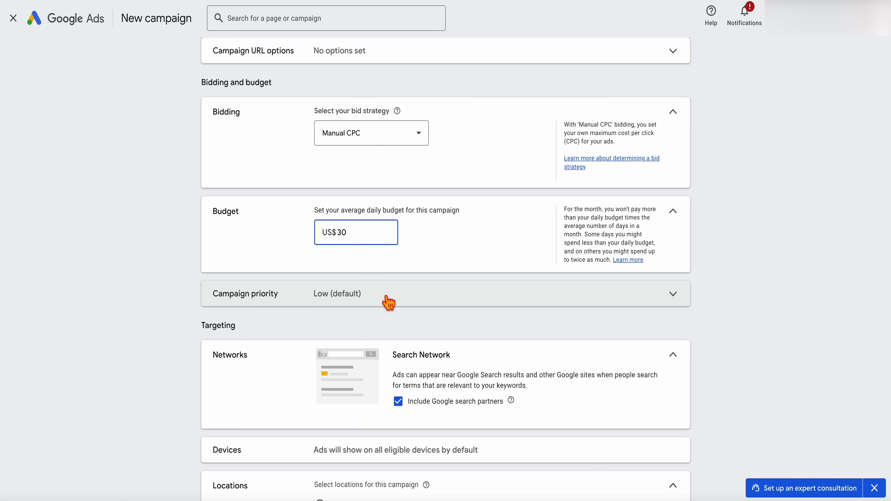
click(389, 303)
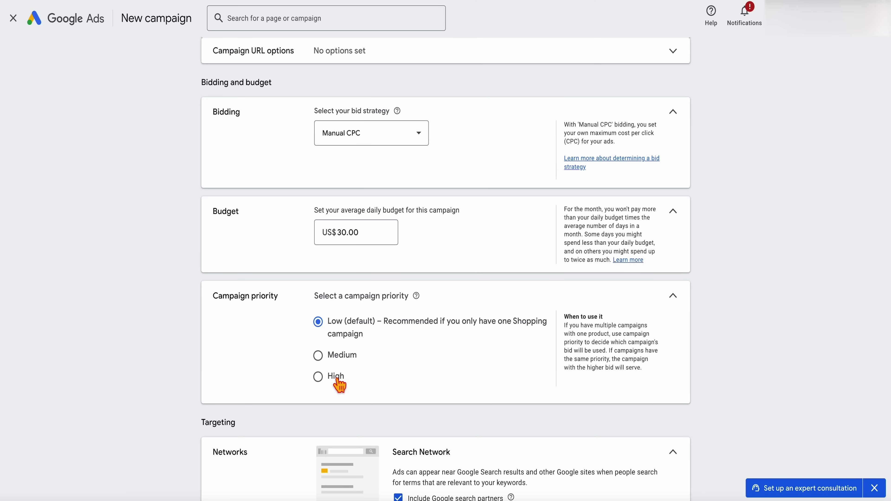
- Keep United States as the location, targeting only people in or regularly there
scroll(412, 366, down, 5)
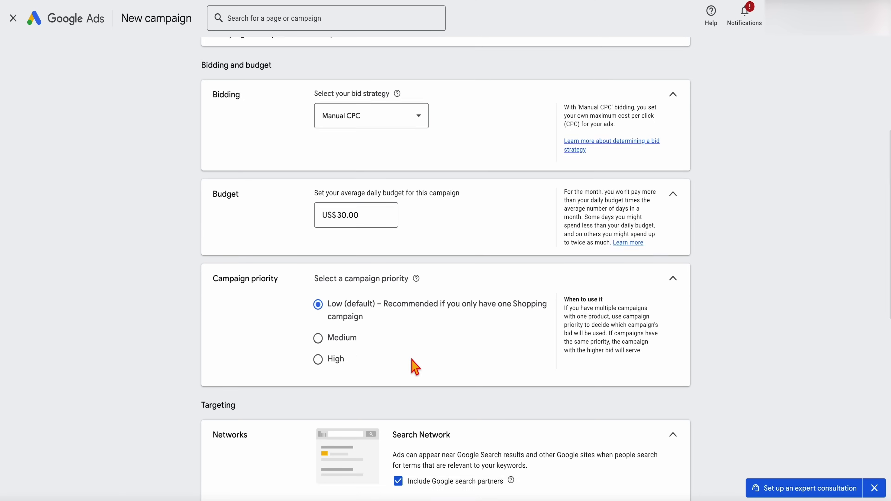
scroll(414, 366, down, 3)
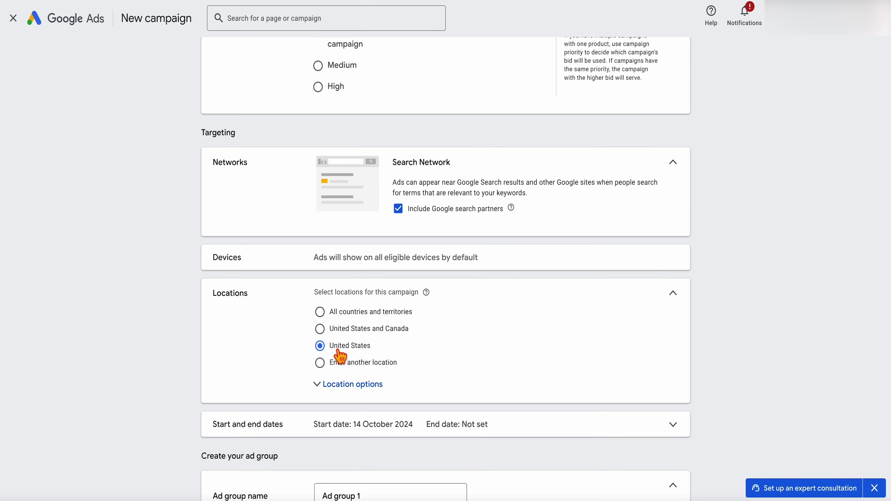
click(351, 387)
scroll(400, 395, down, 1)
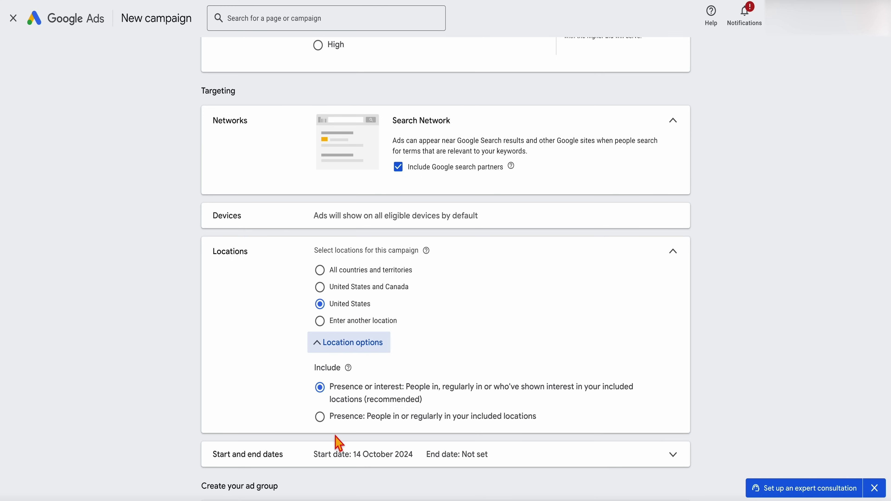
click(320, 418)
- Rename the first ad group to Product 1
scroll(361, 426, down, 5)
triple_click(346, 332)
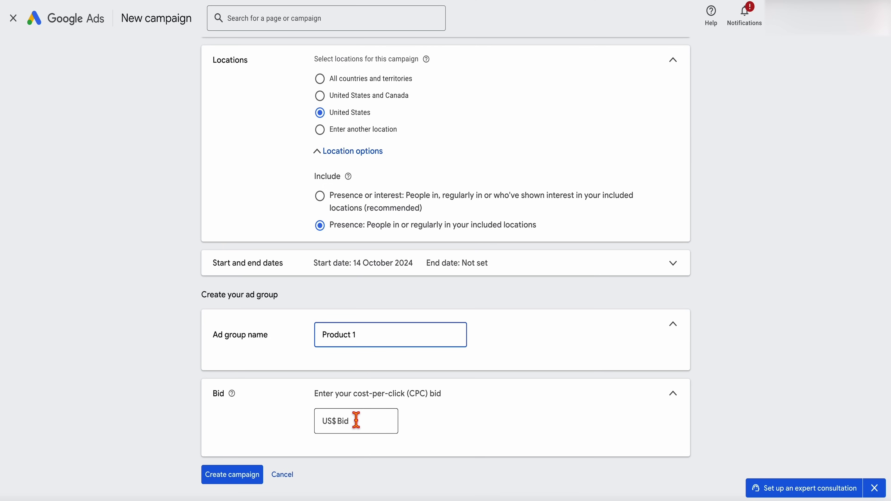
text(2)
key(BackSpace)
- Give the ad group a US$2 cost-per-click bid and create the campaign
click(374, 421)
text(2)
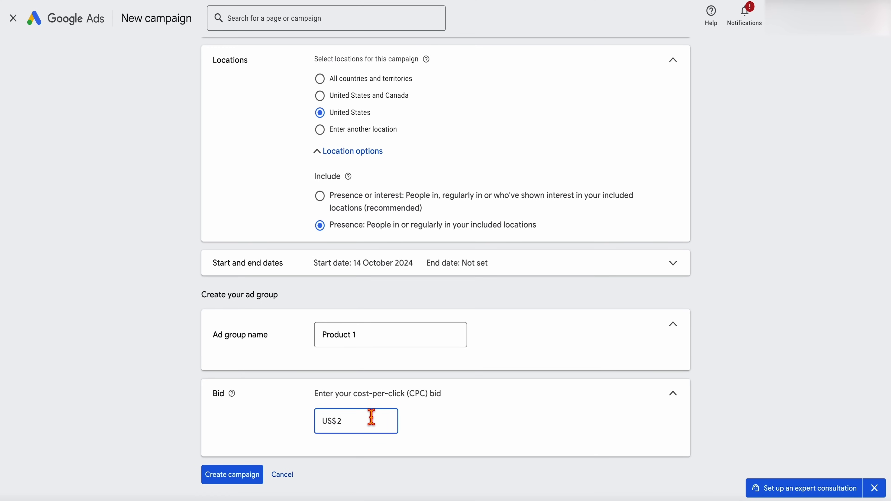
scroll(365, 435, up, 9)
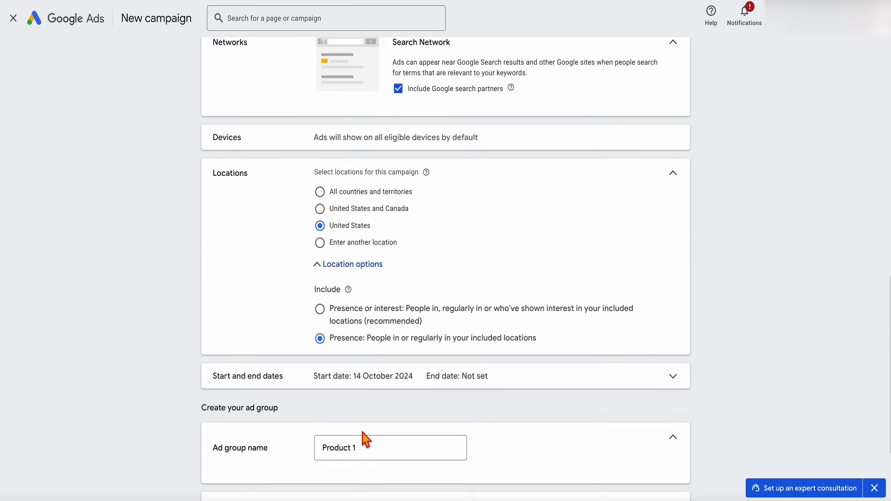
scroll(364, 433, down, 9)
click(246, 465)
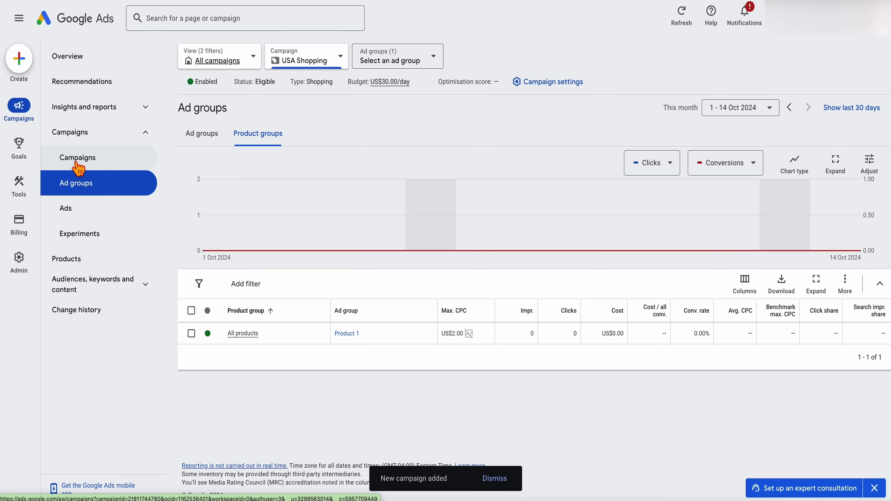
- Subdivide Product 1's All products by product type into one product, bids unchanged
click(321, 333)
click(362, 116)
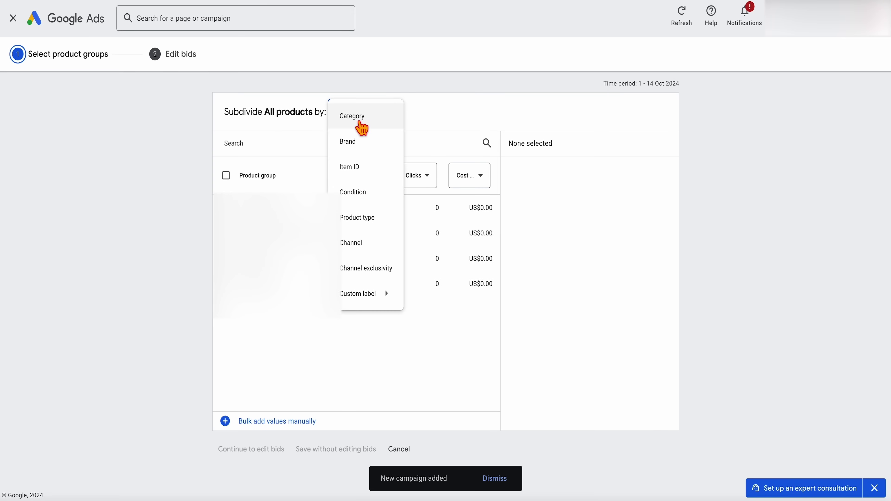
click(357, 218)
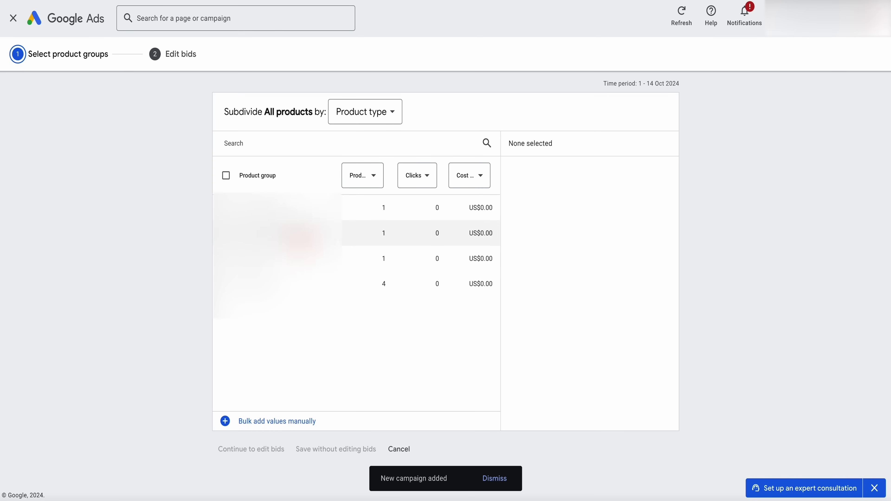
click(275, 210)
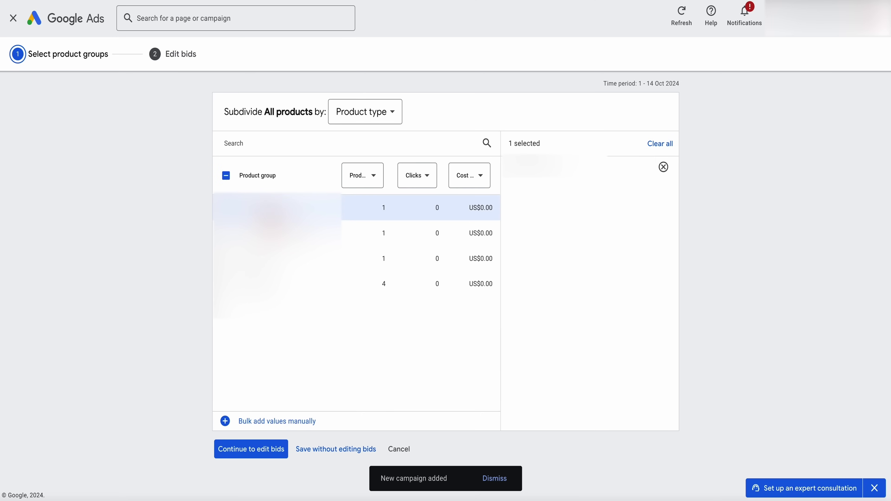
click(314, 454)
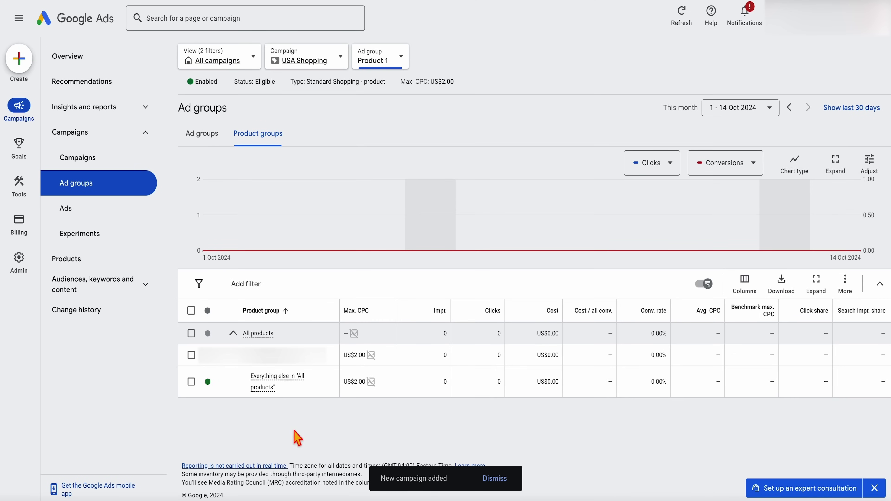
- Add a second ad group named Product 2 with a US$2 bid
click(109, 188)
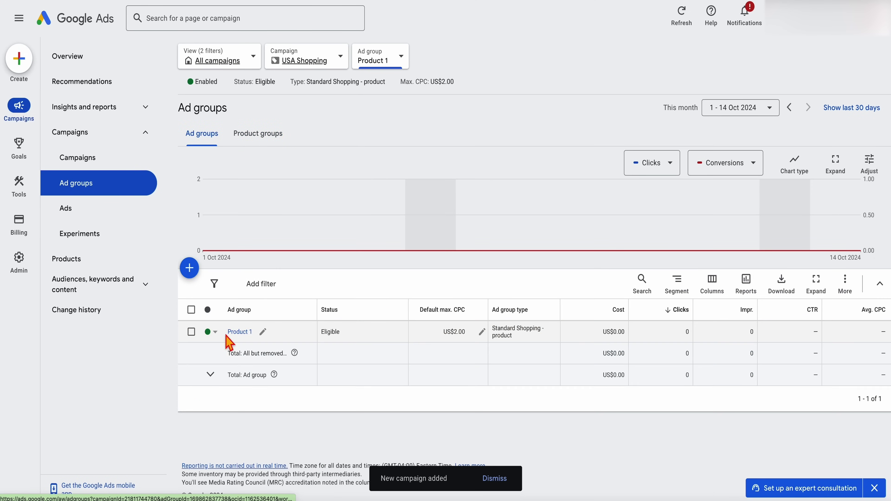
click(199, 279)
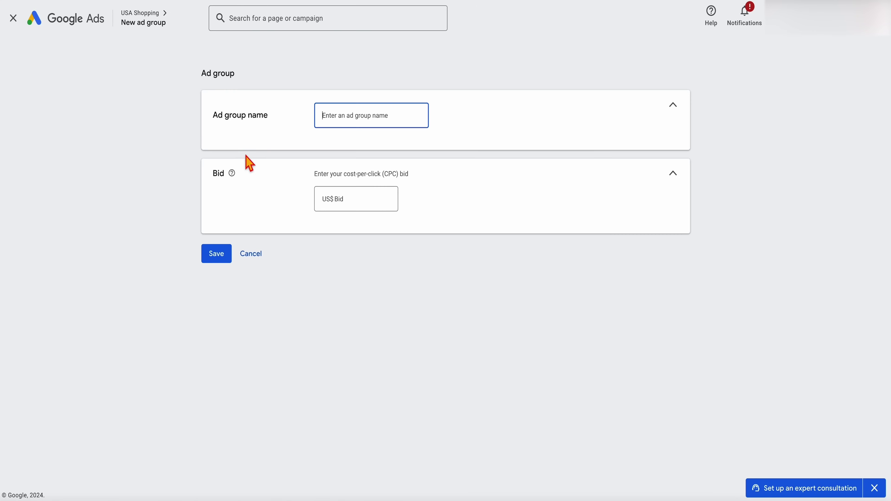
text(Product 2)
click(350, 205)
text(2)
click(217, 255)
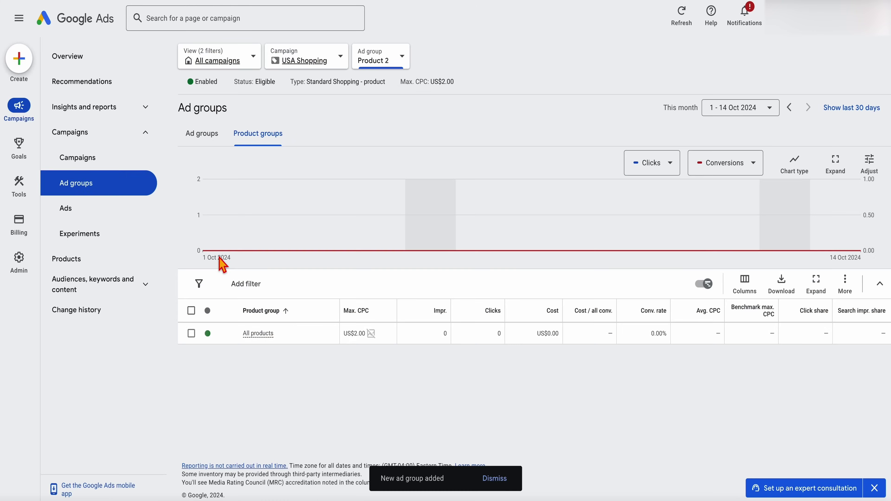
- Subdivide Product 2 to one product and exclude everything else in All products
click(329, 334)
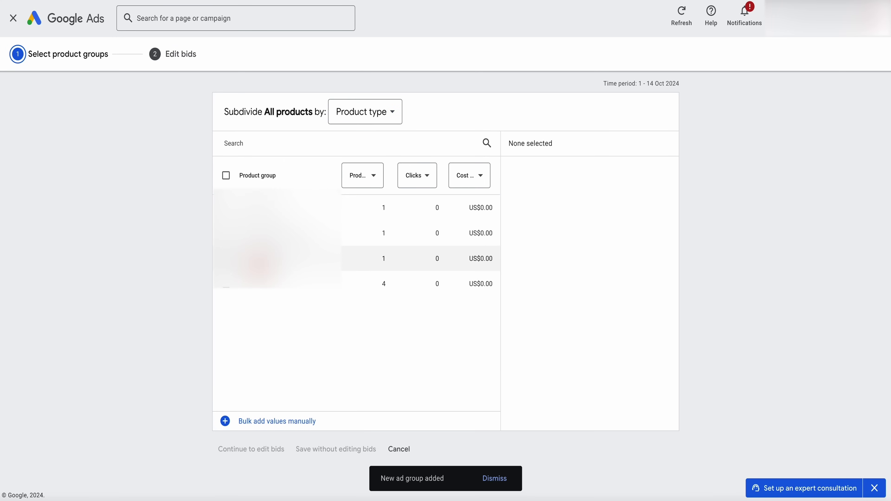
click(253, 294)
click(273, 456)
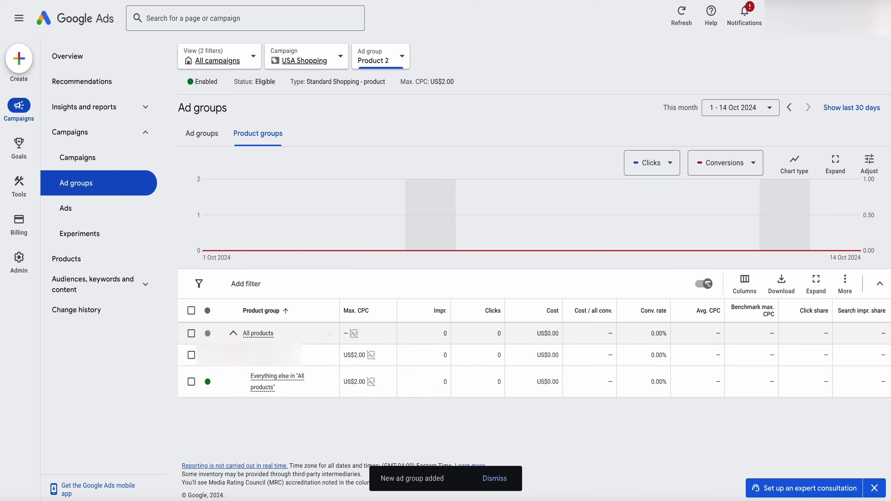
click(223, 387)
click(231, 414)
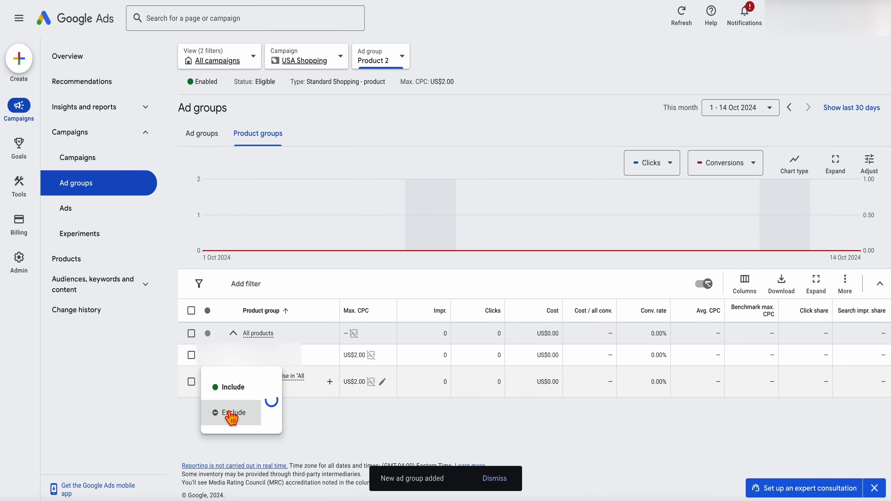
- Exclude 'Everything else in All products' in the Product 1 ad group too
click(110, 186)
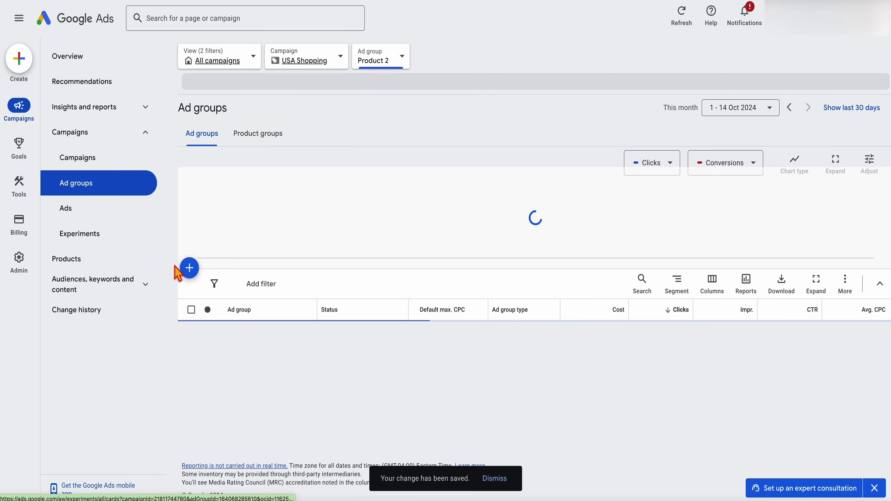
click(223, 388)
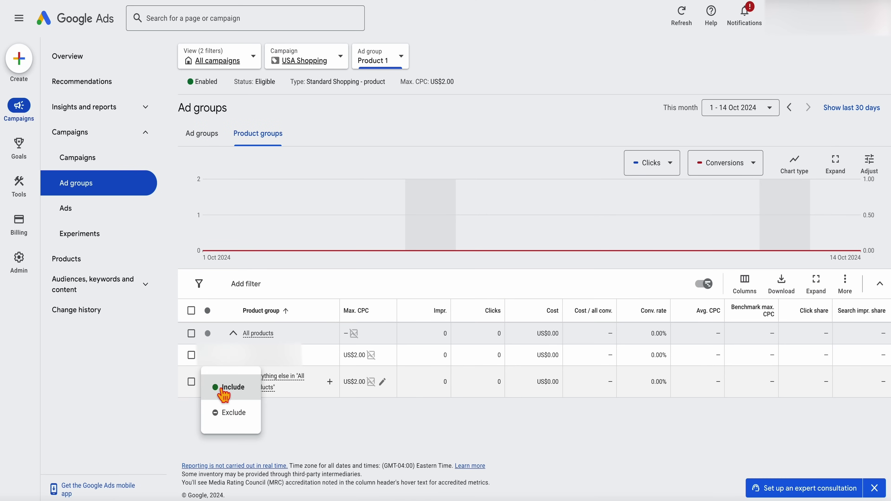
click(232, 414)
click(378, 68)
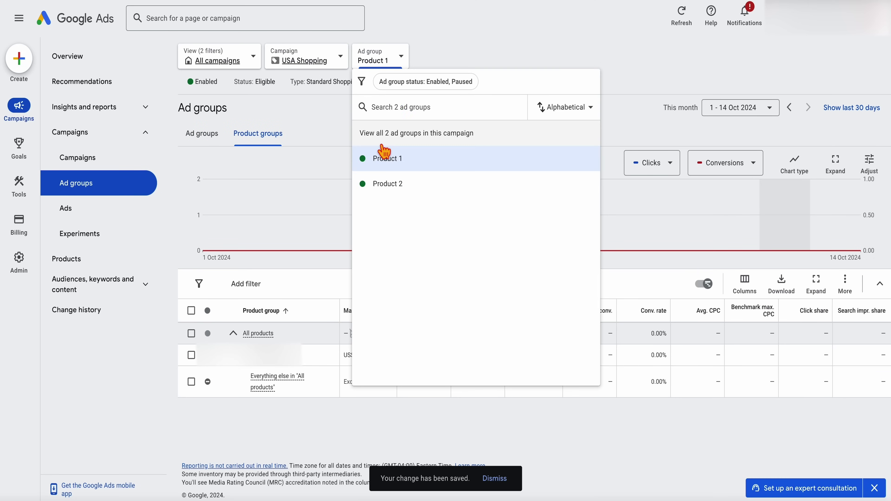
- List all ad groups in the USA Shopping campaign and check Product 2's default bid and name, leaving them unchanged
click(382, 132)
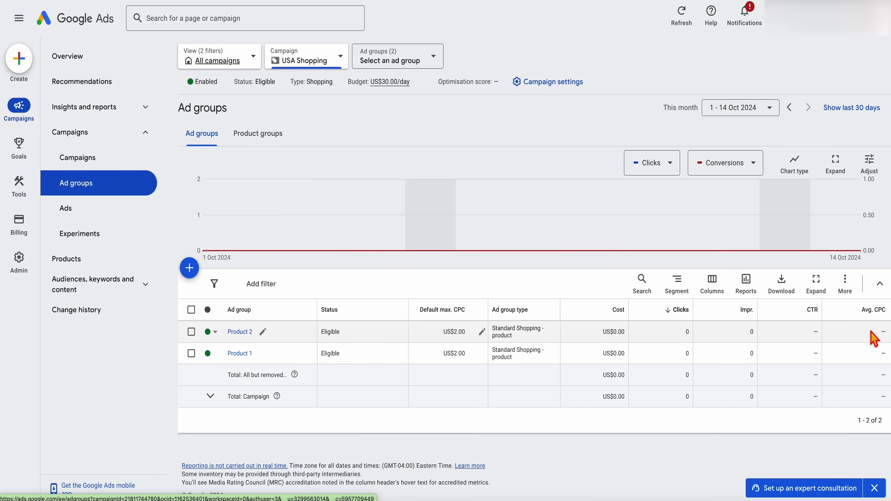
click(481, 332)
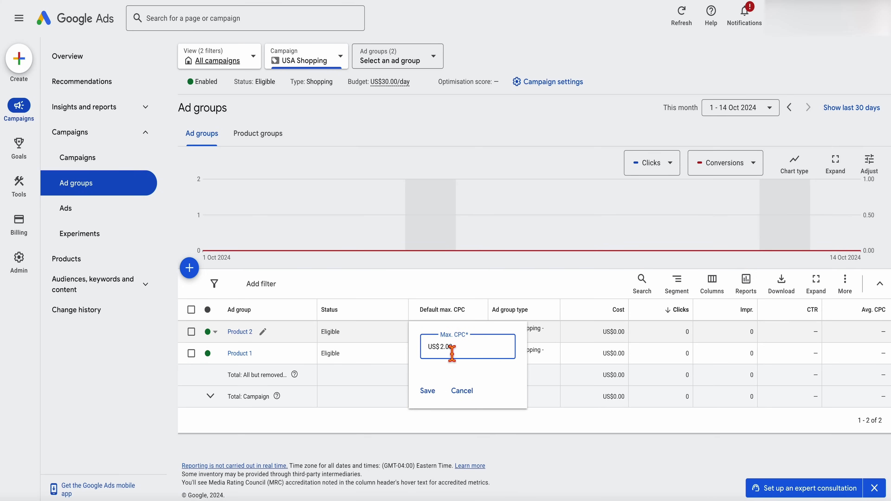
key(Return)
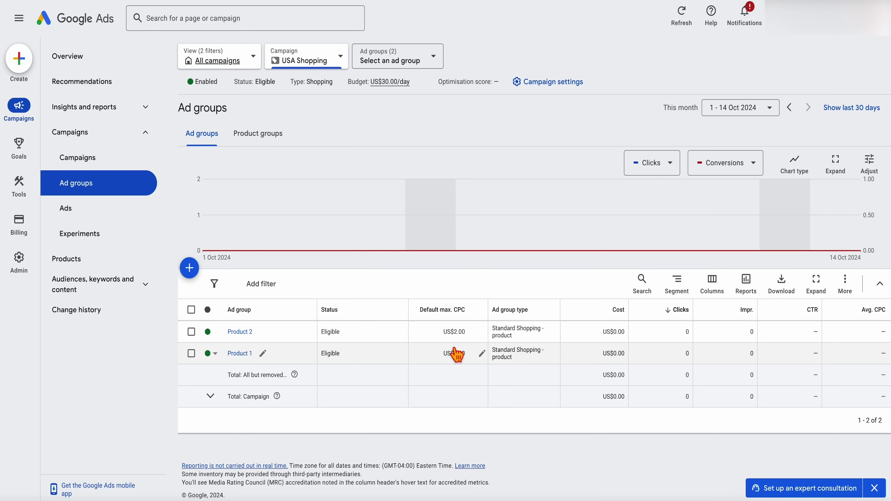
click(263, 333)
click(275, 388)
- Open Product 2's product groups, then switch to View all 2 ad groups in this campaign
click(245, 333)
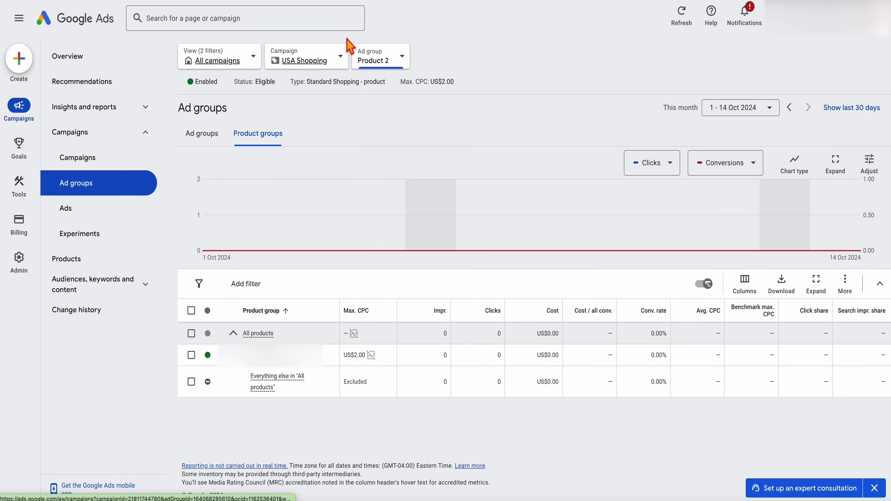
click(354, 53)
click(395, 142)
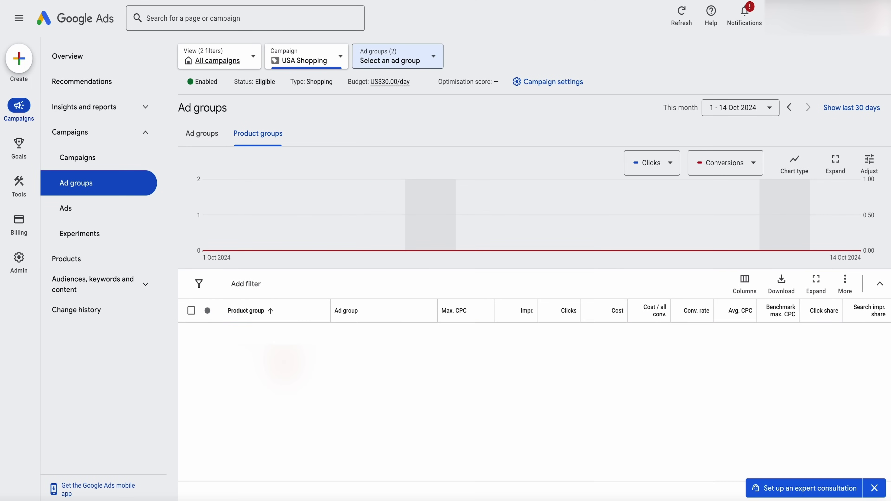